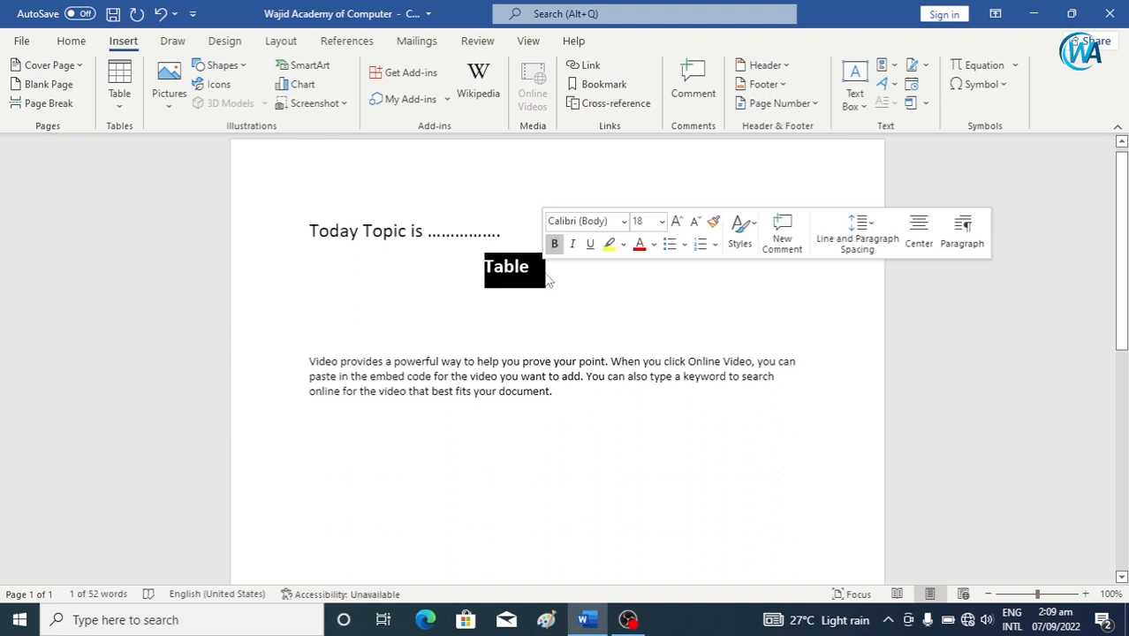
pyautogui.click(568, 314)
pyautogui.doubleClick(501, 270)
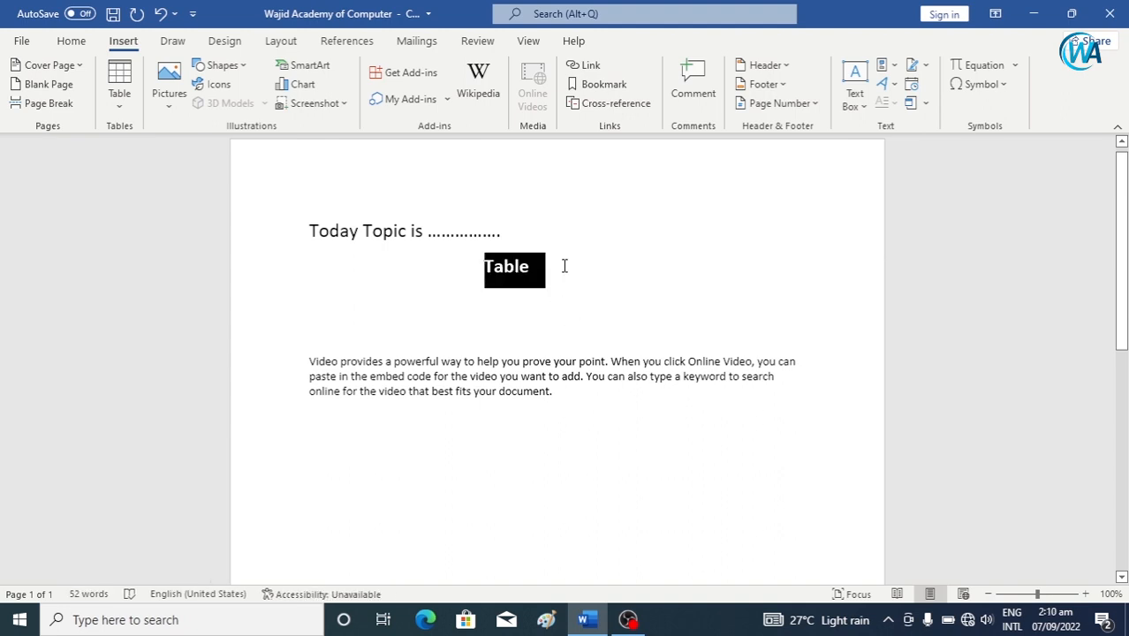
pyautogui.click(579, 305)
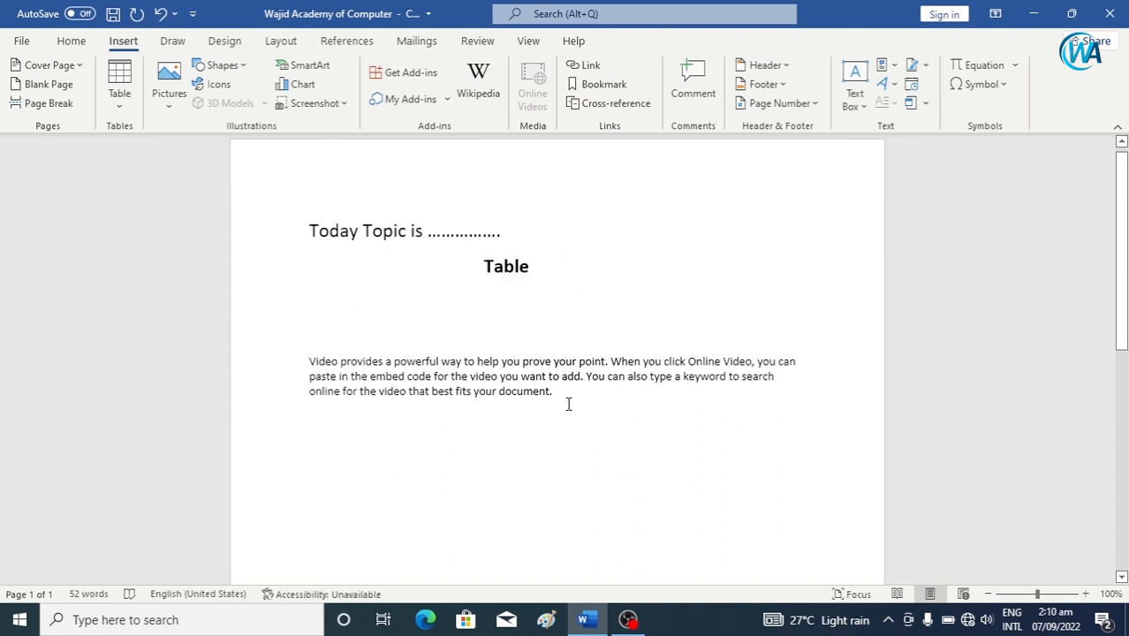
pyautogui.click(566, 423)
pyautogui.press('Return')
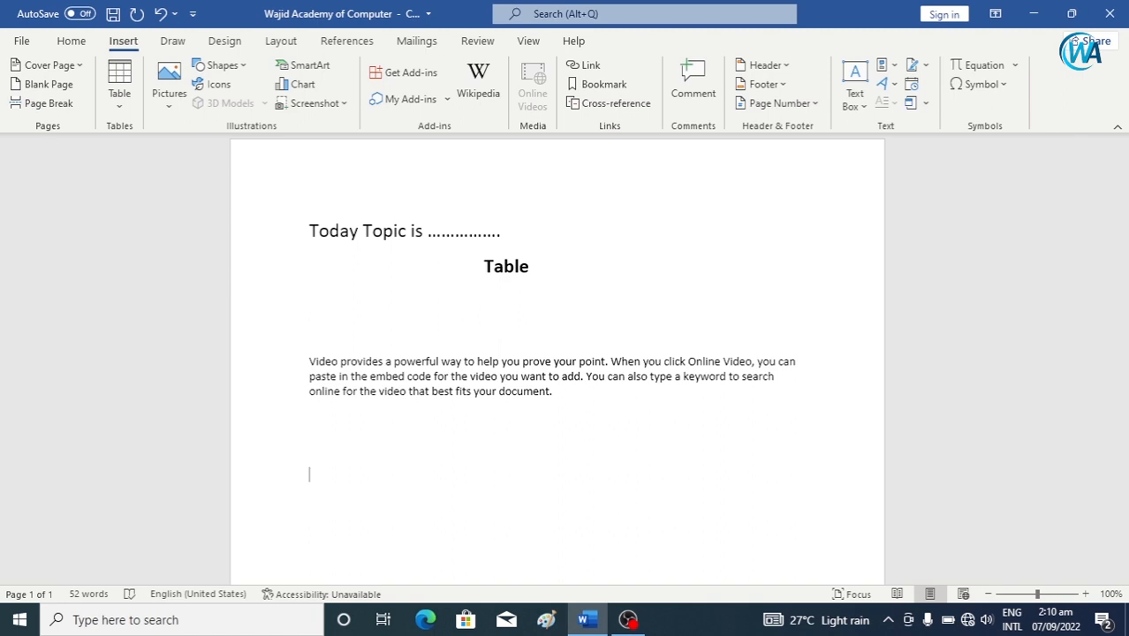
pyautogui.write('=')
pyautogui.press('BackSpace')
pyautogui.press('Return')
pyautogui.press('Return')
pyautogui.press('Return')
pyautogui.press('Return')
pyautogui.press('Return')
pyautogui.press('Return')
pyautogui.press('Return')
pyautogui.press('Return')
pyautogui.press('Return')
pyautogui.press('Return')
pyautogui.press('Return')
pyautogui.press('Return')
pyautogui.press('Return')
pyautogui.press('Return')
pyautogui.press('Return')
pyautogui.press('Return')
pyautogui.press('Return')
pyautogui.press('Return')
pyautogui.press('Return')
pyautogui.press('Return')
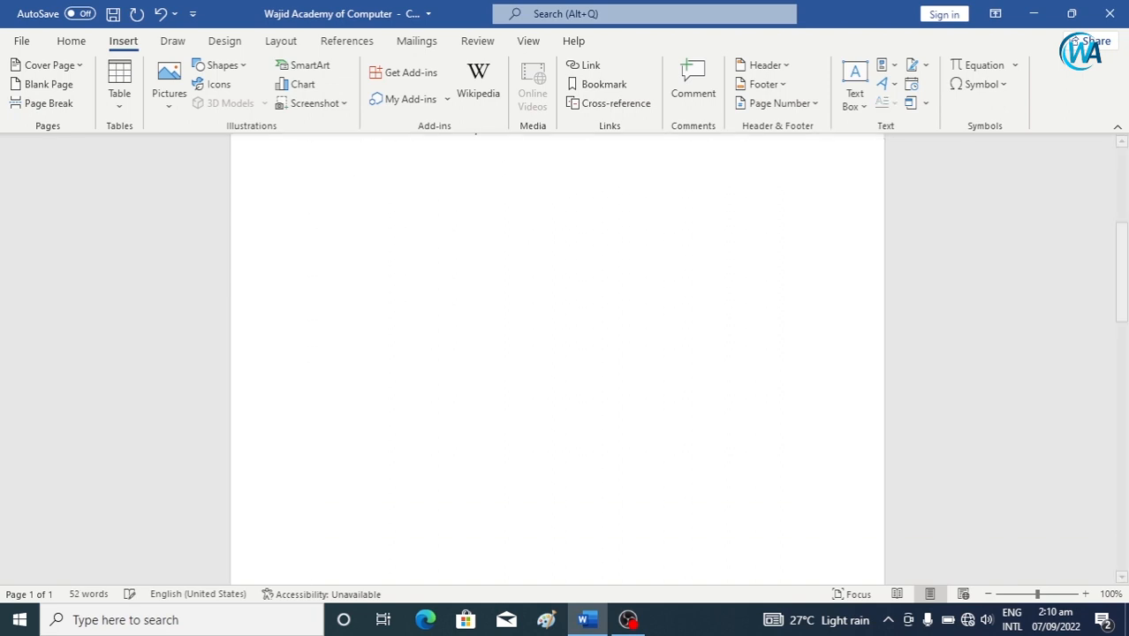
# - Delete the blank lines below the paragraph and the end of its last sentence, back to "best fi"
pyautogui.press('BackSpace')
pyautogui.press('BackSpace')
pyautogui.press('BackSpace')
pyautogui.press('BackSpace')
pyautogui.press('BackSpace')
pyautogui.press('BackSpace')
pyautogui.press('BackSpace')
pyautogui.press('BackSpace')
pyautogui.press('BackSpace')
pyautogui.press('BackSpace')
pyautogui.press('BackSpace')
pyautogui.press('BackSpace')
pyautogui.press('BackSpace')
pyautogui.press('BackSpace')
pyautogui.press('BackSpace')
pyautogui.press('BackSpace')
pyautogui.press('BackSpace')
pyautogui.press('BackSpace')
pyautogui.press('BackSpace')
pyautogui.press('BackSpace')
pyautogui.press('BackSpace')
pyautogui.press('BackSpace')
pyautogui.press('BackSpace')
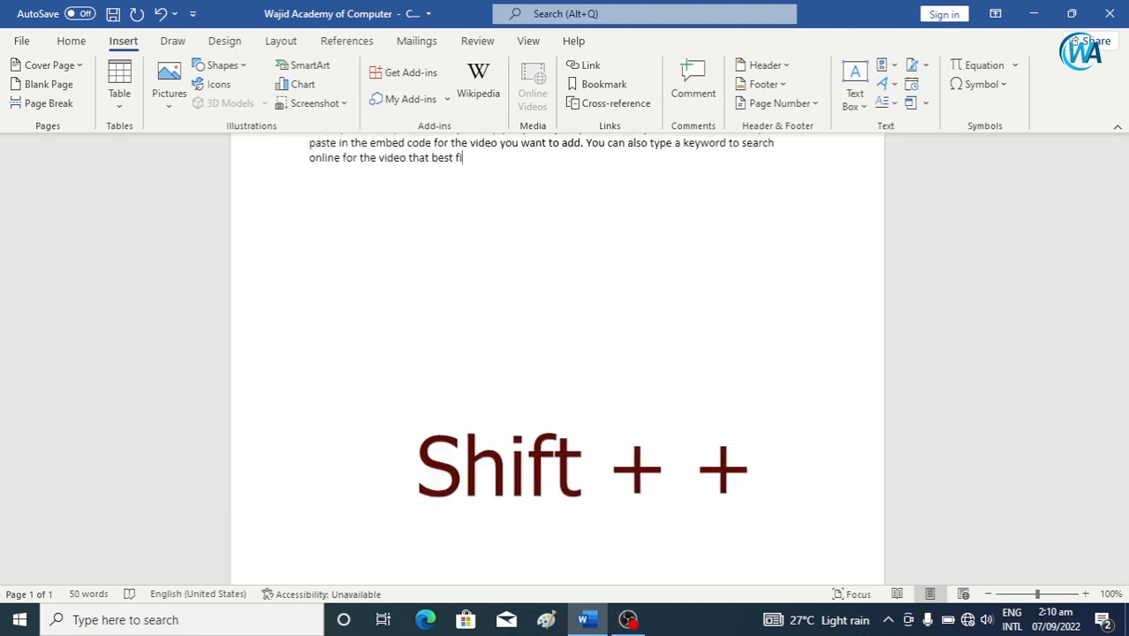
pyautogui.write('+')
pyautogui.press('BackSpace')
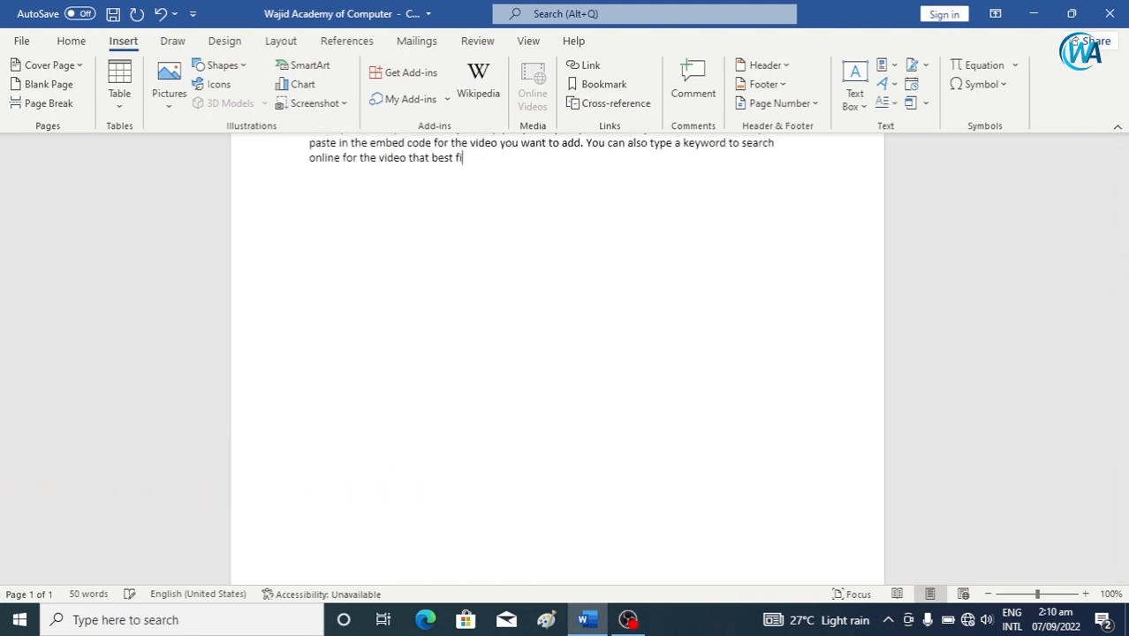
# - On a new line below the paragraph, enter the two-segment table pattern "+=============+=============+"
pyautogui.press('Return')
pyautogui.write('+')
pyautogui.write('=============')
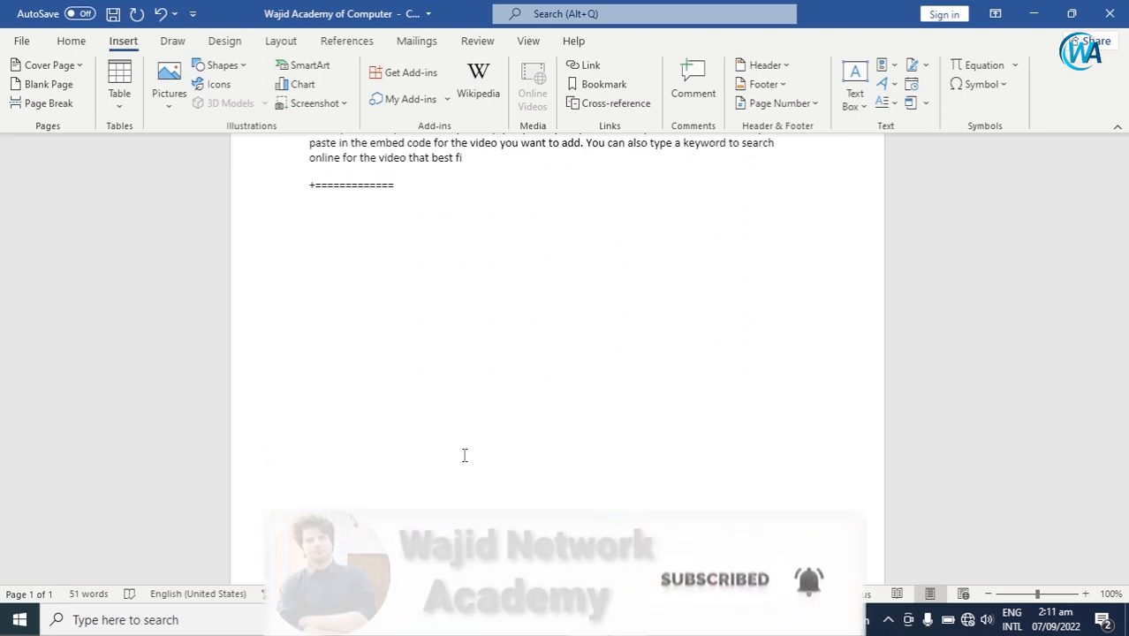
pyautogui.write('+=')
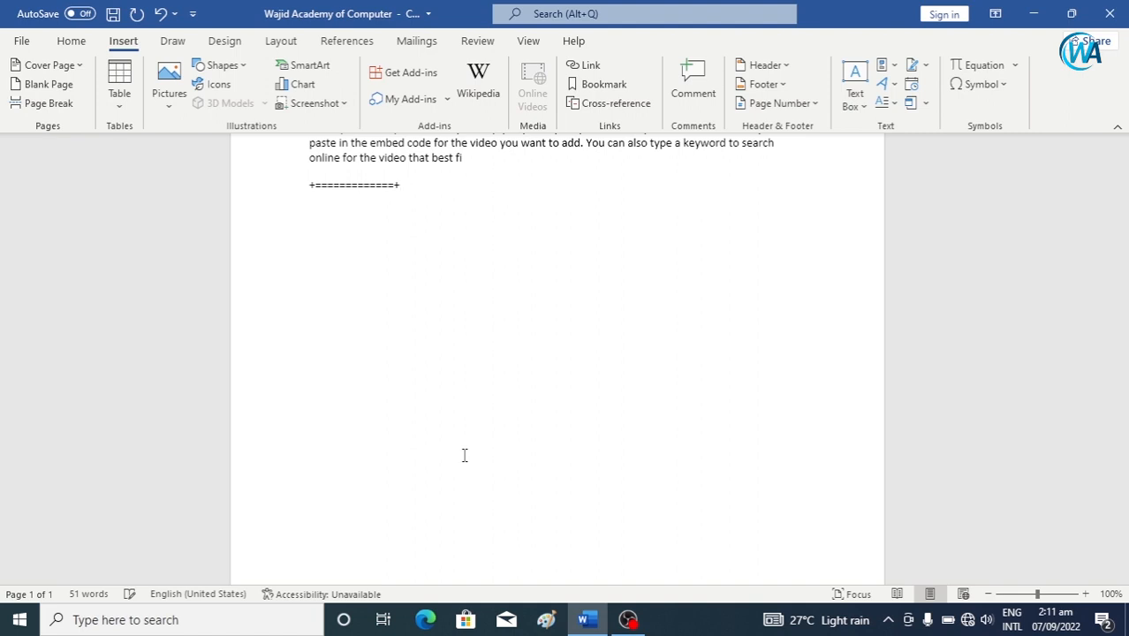
pyautogui.write('============+')
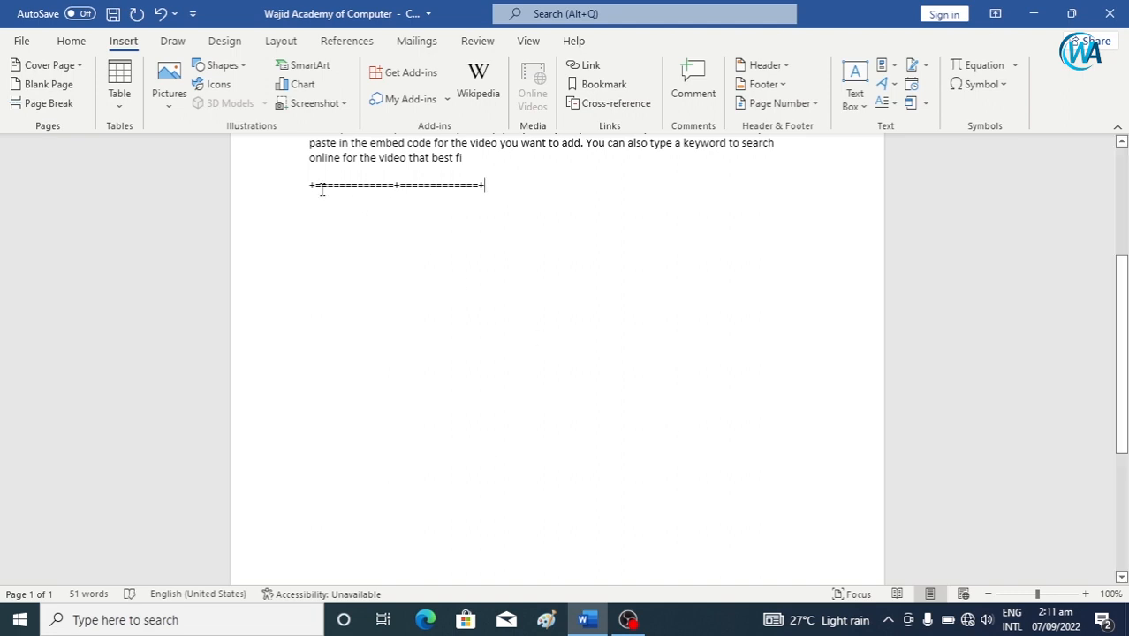
pyautogui.moveTo(320, 185); pyautogui.dragTo(378, 219)
pyautogui.click(340, 216)
pyautogui.moveTo(321, 185); pyautogui.dragTo(439, 189)
pyautogui.click(378, 248)
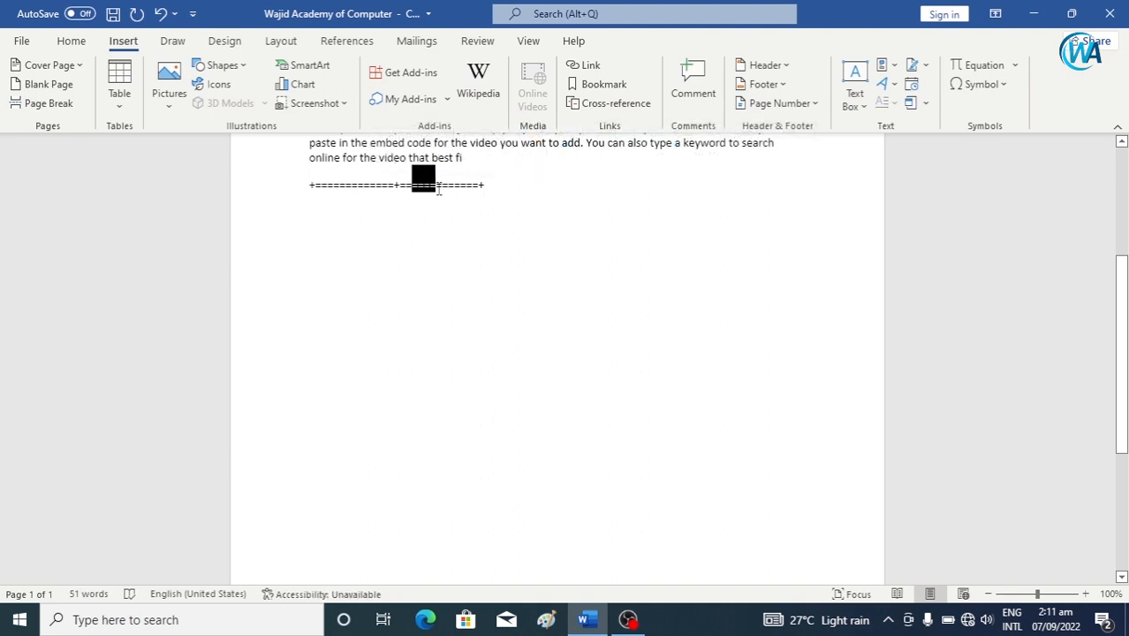
# - Add a third segment of equals signs ending in a plus and turn the line into a one-row, three-column table
pyautogui.click(482, 185)
pyautogui.write('===========')
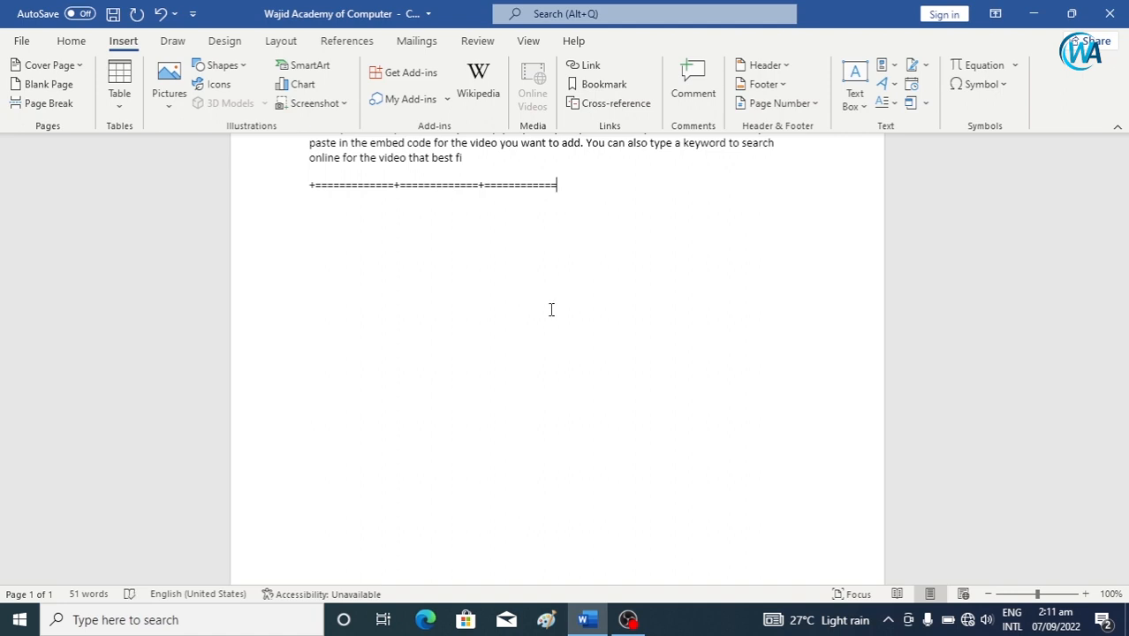
pyautogui.write('+')
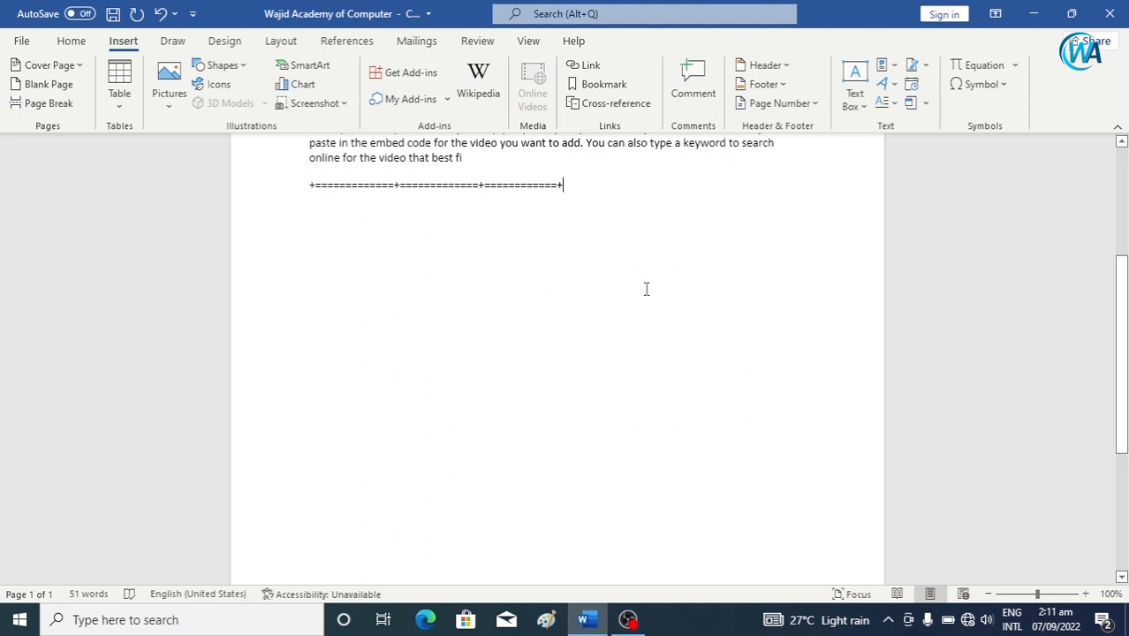
pyautogui.moveTo(324, 188); pyautogui.dragTo(566, 186)
pyautogui.click(534, 239)
pyautogui.click(579, 191)
pyautogui.press('Return')
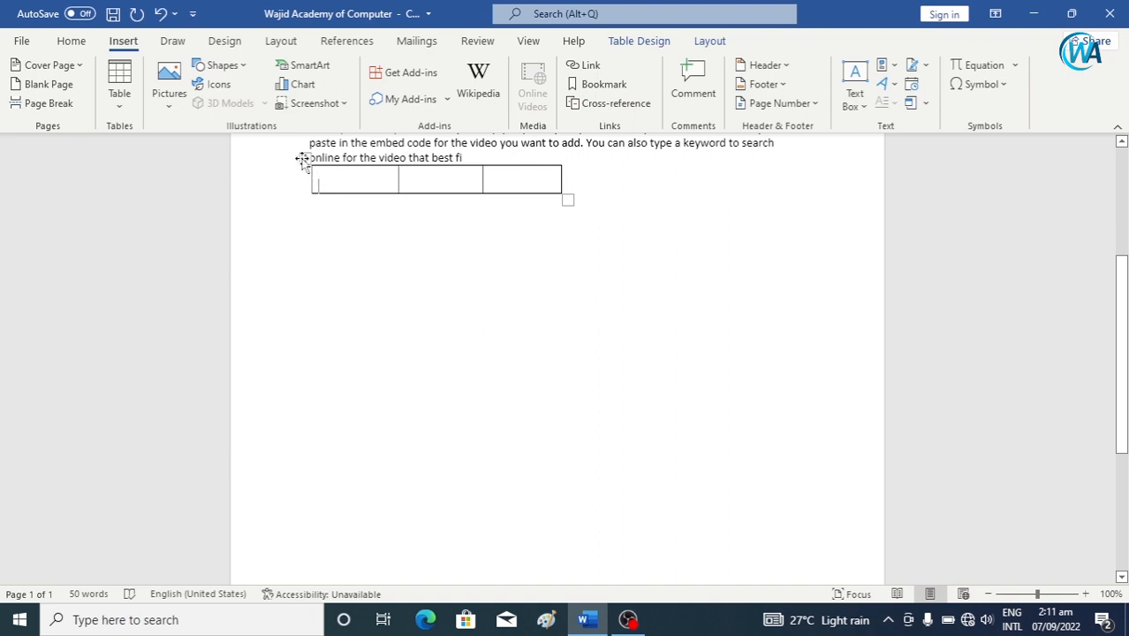
# - Shift the new table slightly to the left and add rows until it has six
pyautogui.moveTo(301, 159)
pyautogui.mouseDown()
pyautogui.moveTo(308, 188)
pyautogui.moveTo(292, 159)
pyautogui.mouseUp()
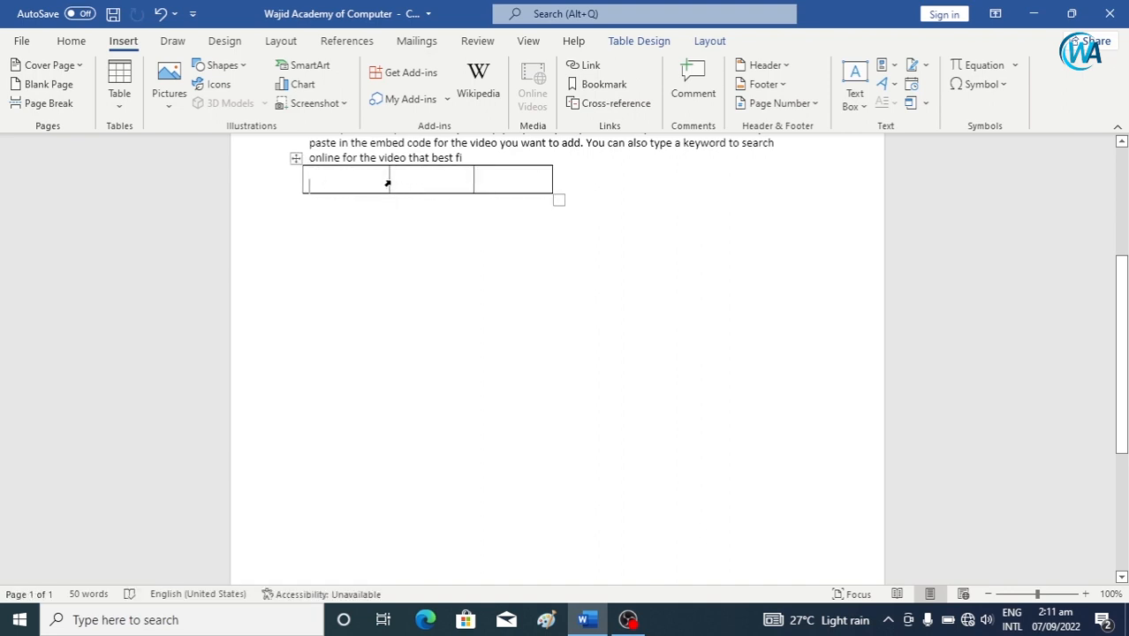
pyautogui.click(499, 184)
pyautogui.press('Tab')
pyautogui.press('Tab')
pyautogui.press('Tab')
pyautogui.press('Tab')
pyautogui.press('Tab')
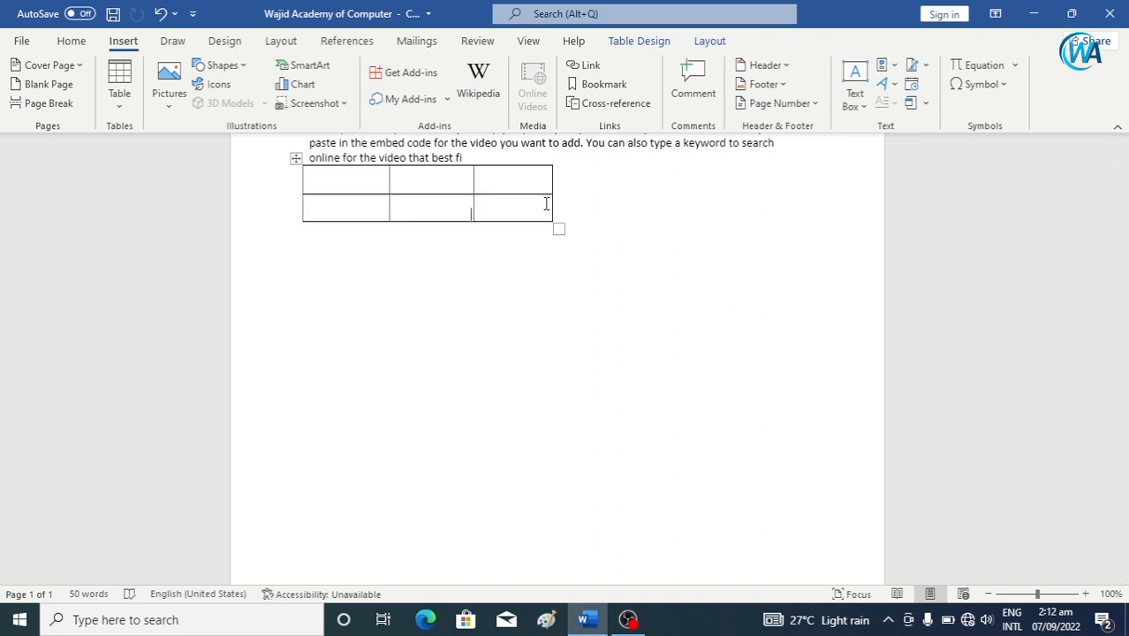
pyautogui.press('Tab')
pyautogui.press('Tab')
pyautogui.press('Tab')
pyautogui.press('Tab')
pyautogui.press('Tab')
pyautogui.press('Tab')
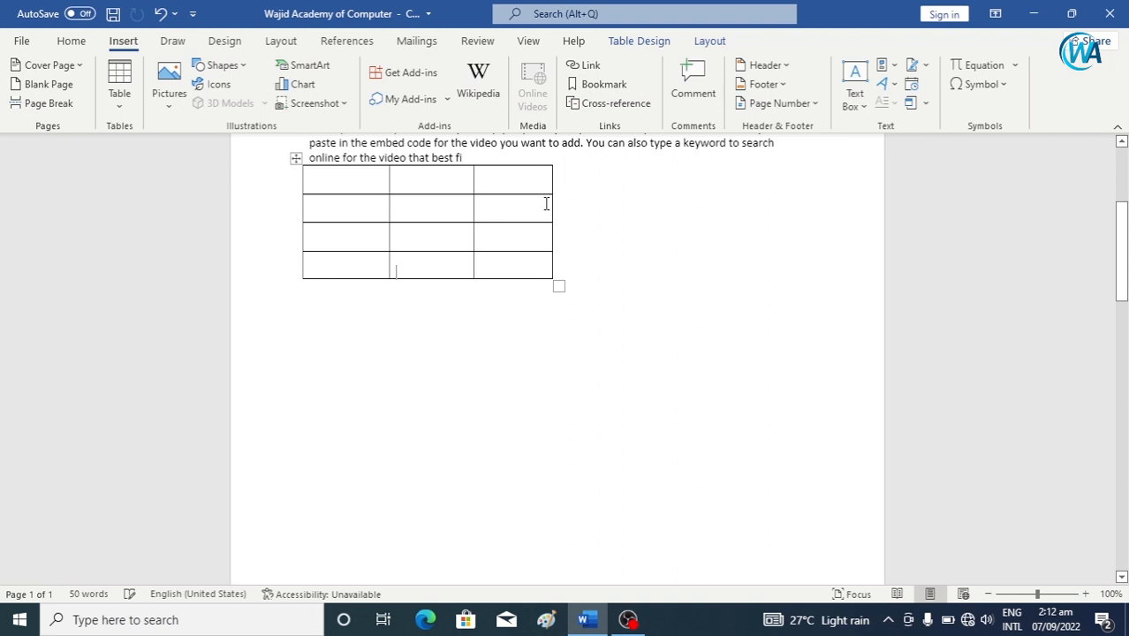
pyautogui.press('Tab')
pyautogui.press('Tab')
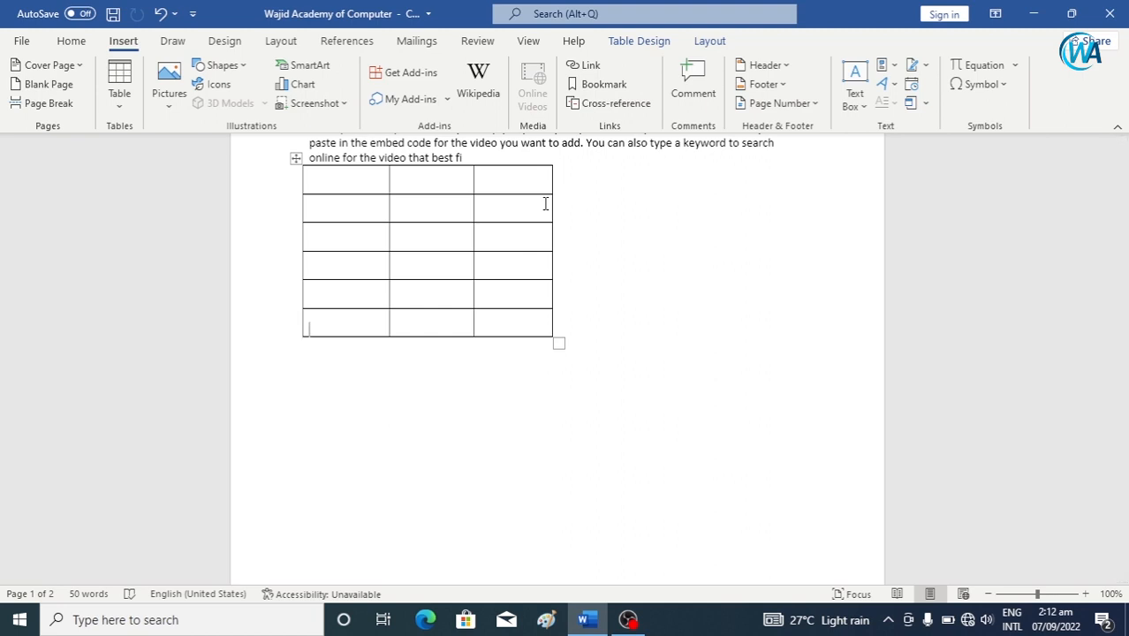
pyautogui.click(526, 258)
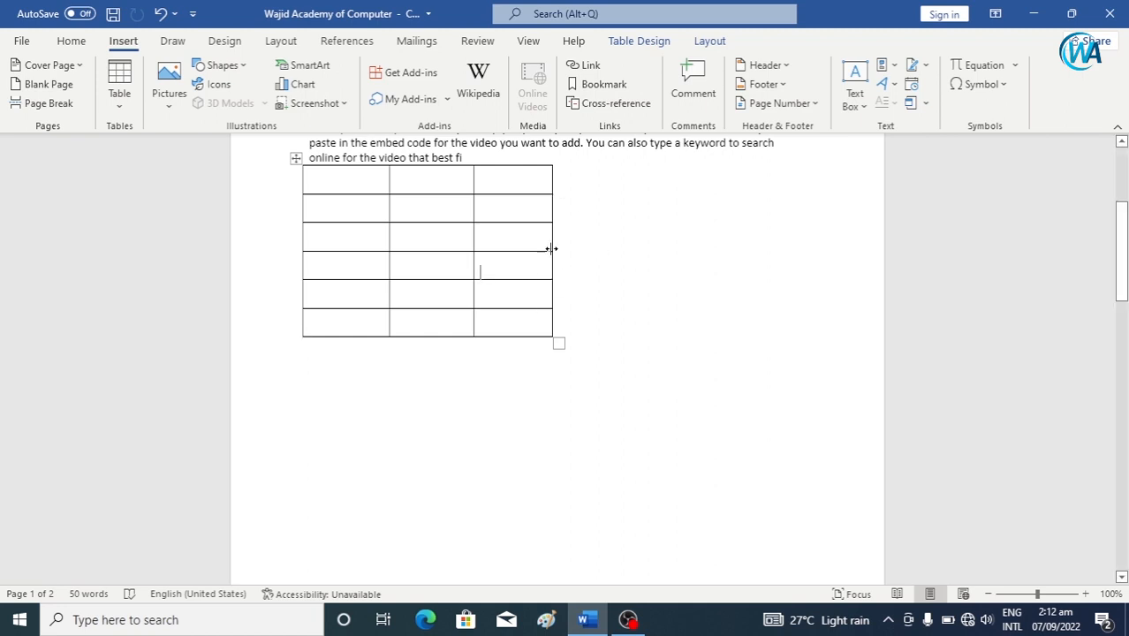
pyautogui.moveTo(556, 179); pyautogui.dragTo(664, 195)
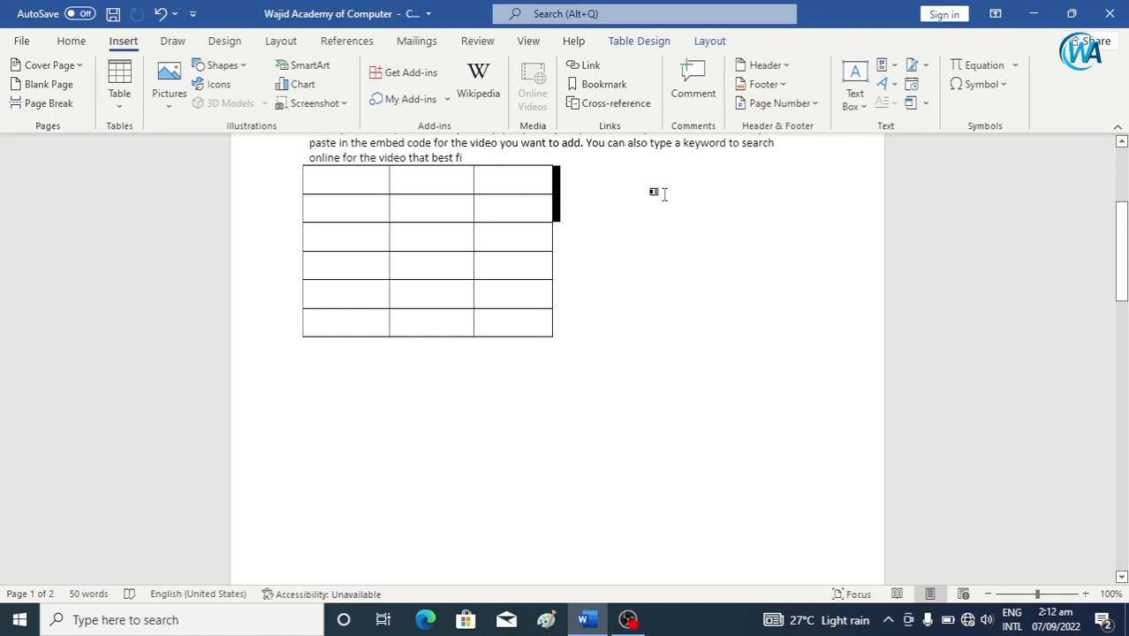
pyautogui.click(571, 241)
pyautogui.click(511, 229)
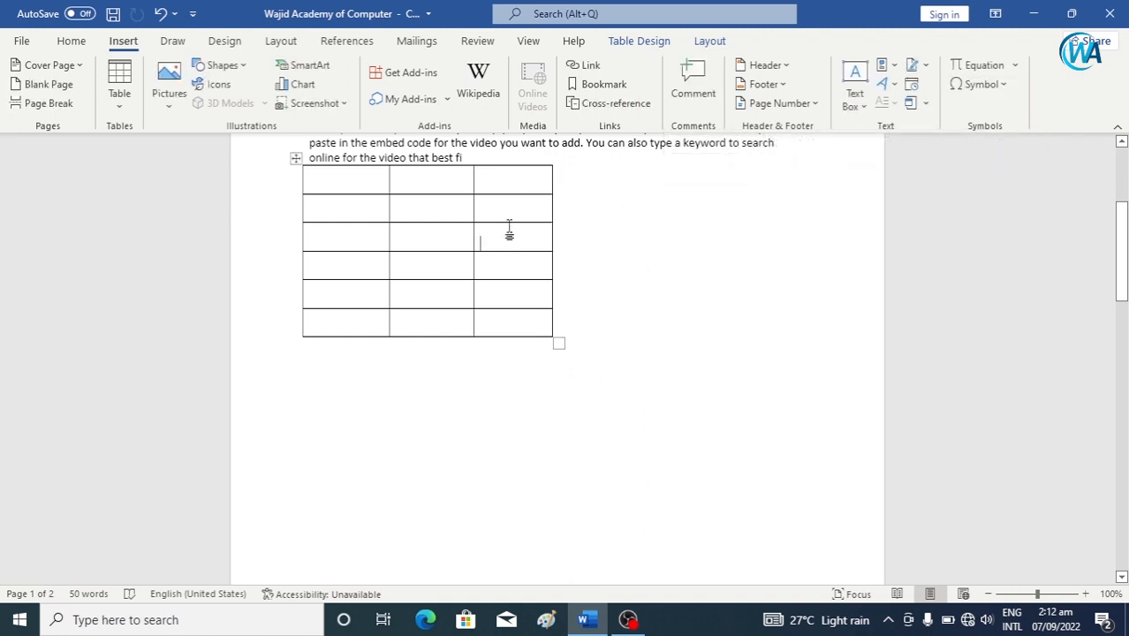
# - Insert a new column to the right of the table's middle column
pyautogui.click(709, 40)
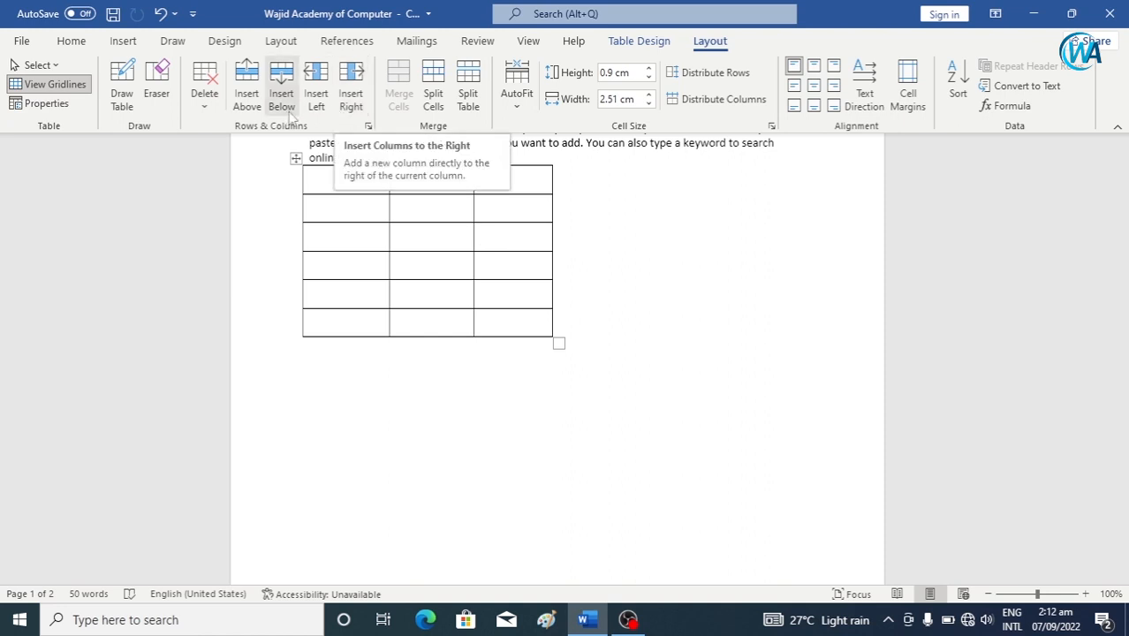
pyautogui.click(427, 246)
pyautogui.click(513, 243)
pyautogui.click(405, 243)
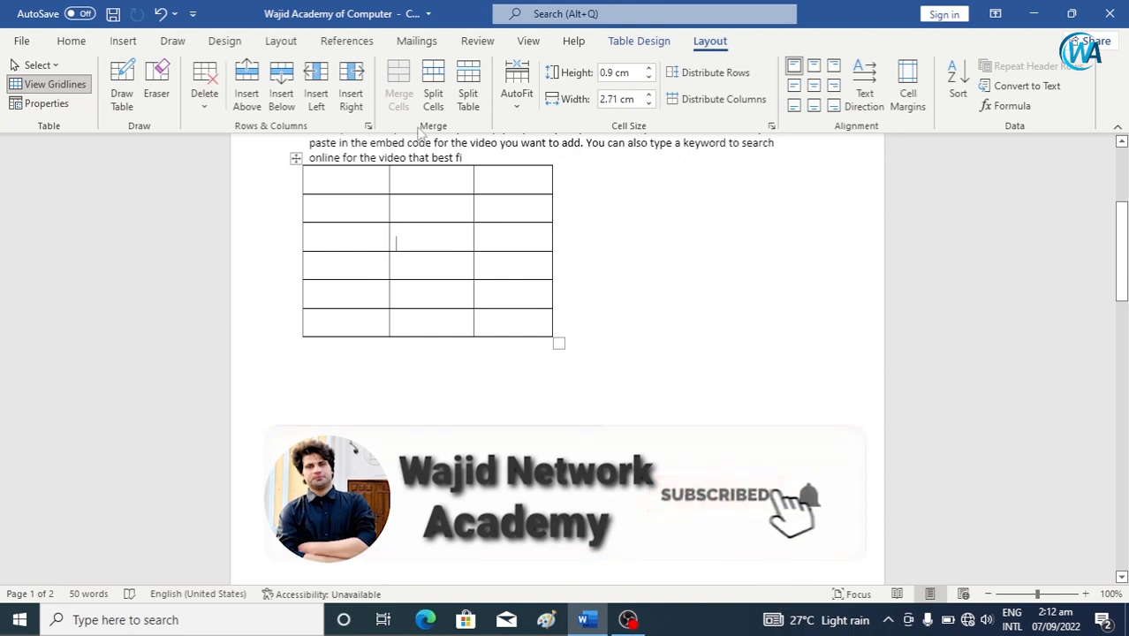
pyautogui.click(351, 99)
pyautogui.click(528, 185)
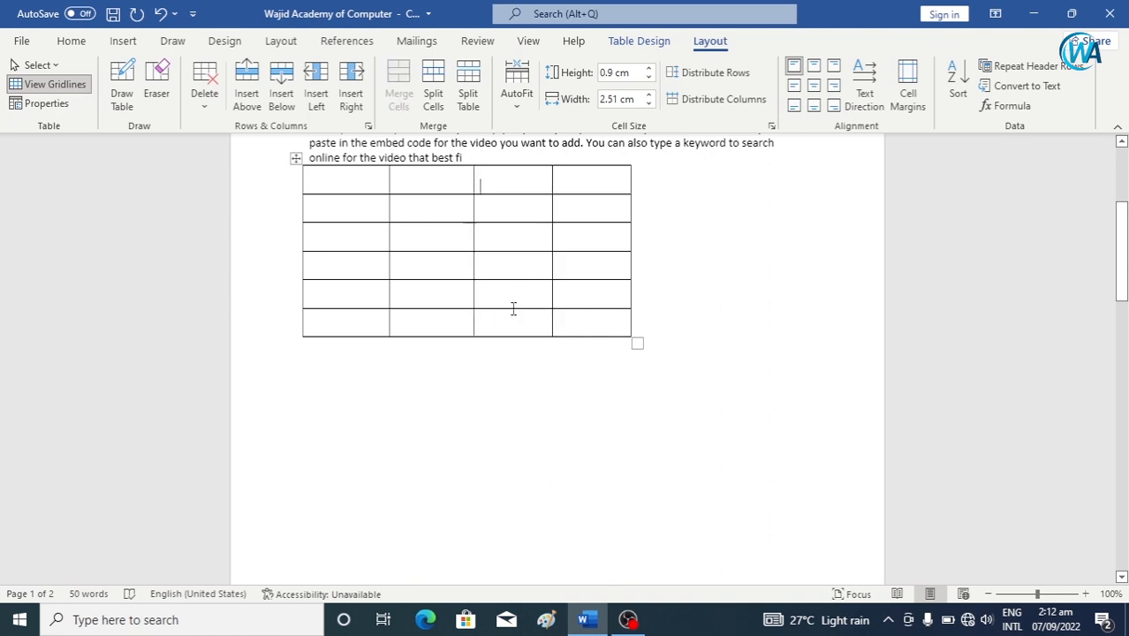
pyautogui.click(510, 330)
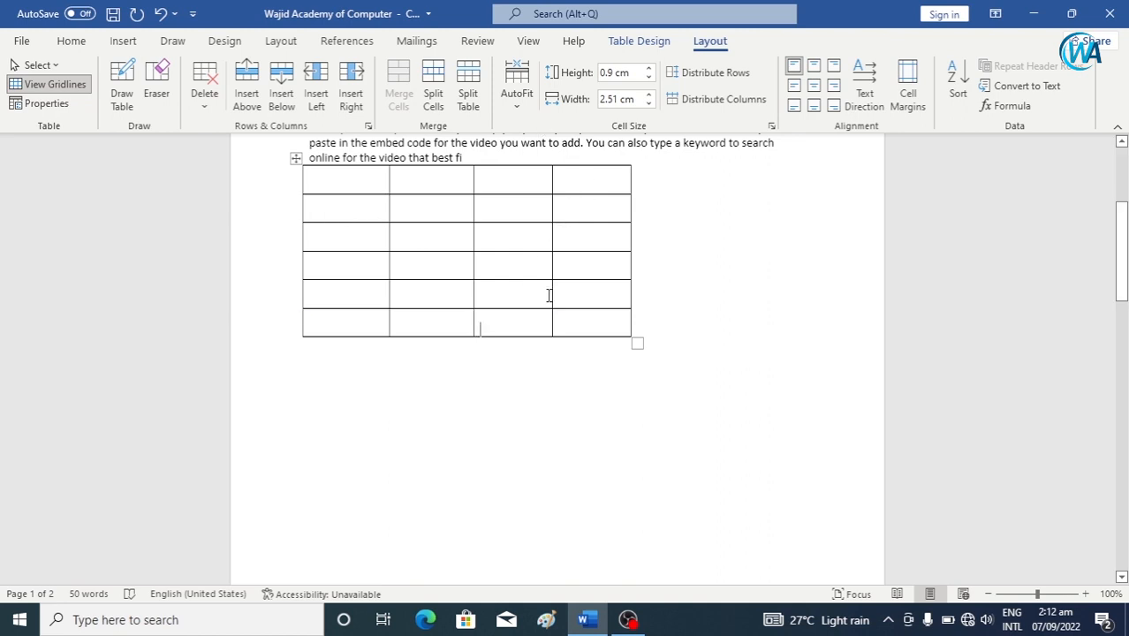
# - Below the table, create a one-row, three-column table from a line of plus signs separated by runs of hyphens
pyautogui.click(588, 369)
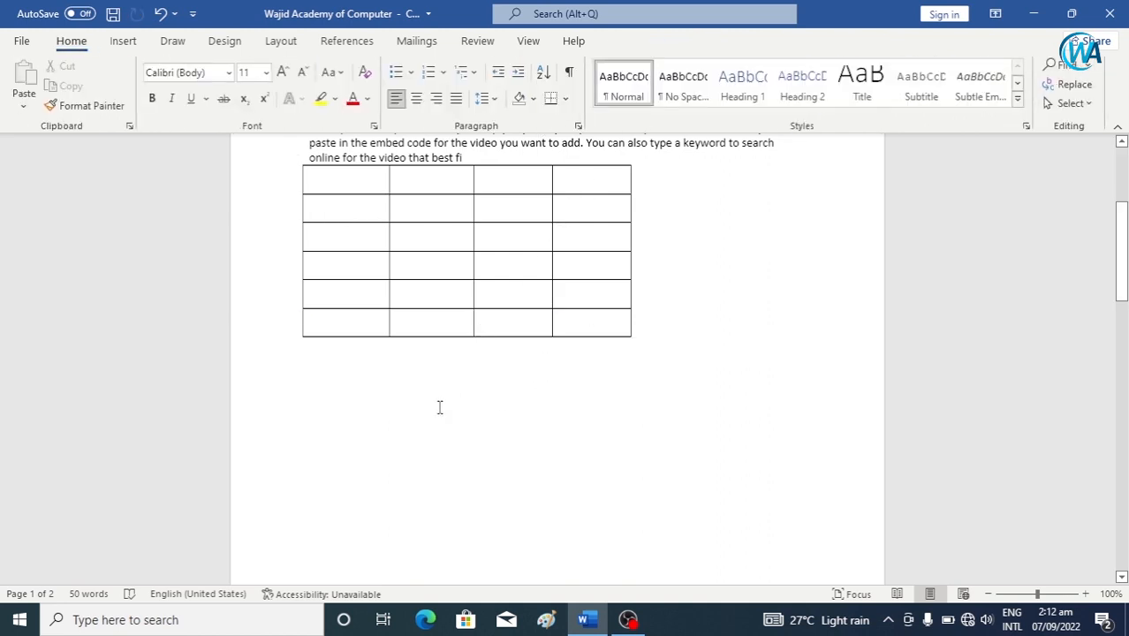
pyautogui.press('Return')
pyautogui.press('Return')
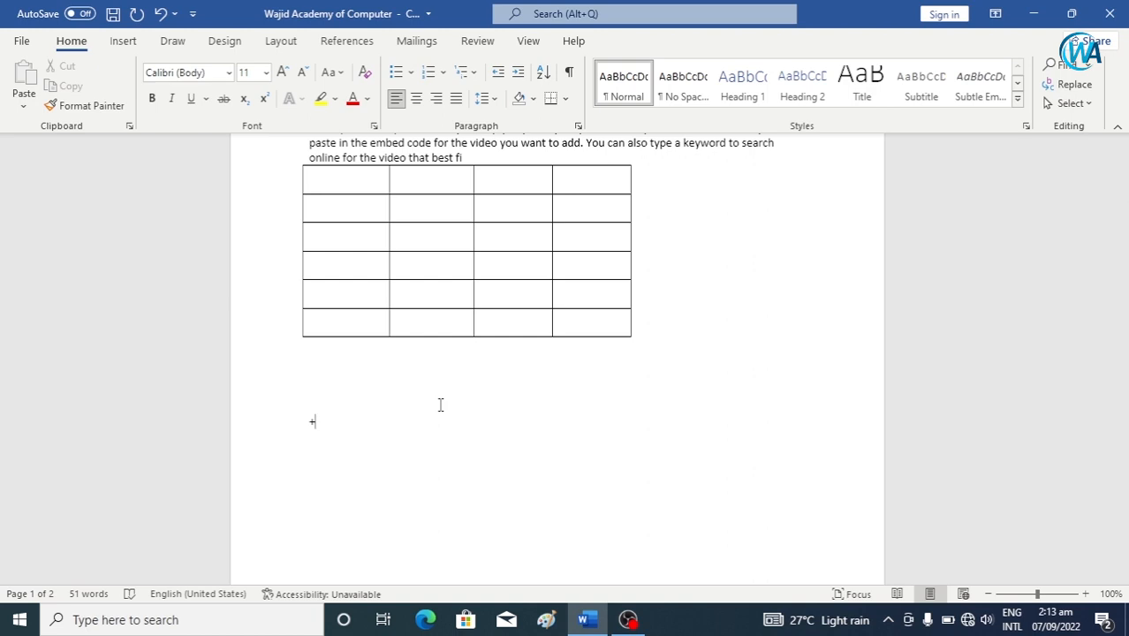
pyautogui.write('+----------------------')
pyautogui.write('-+')
pyautogui.write('--------------------+----------------')
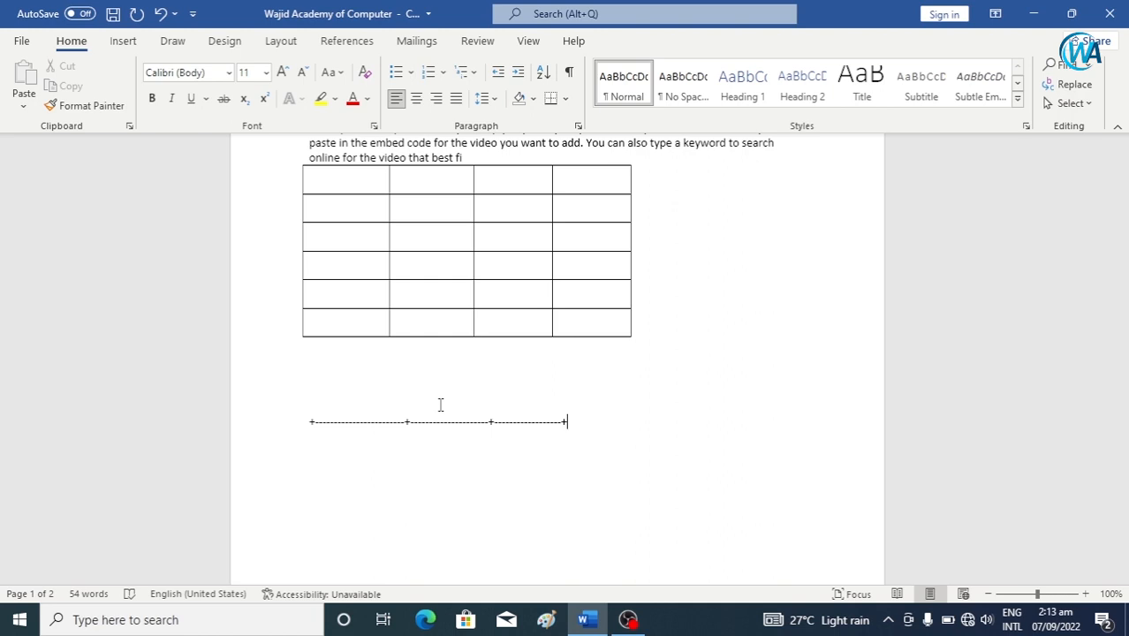
pyautogui.write('+')
pyautogui.press('Return')
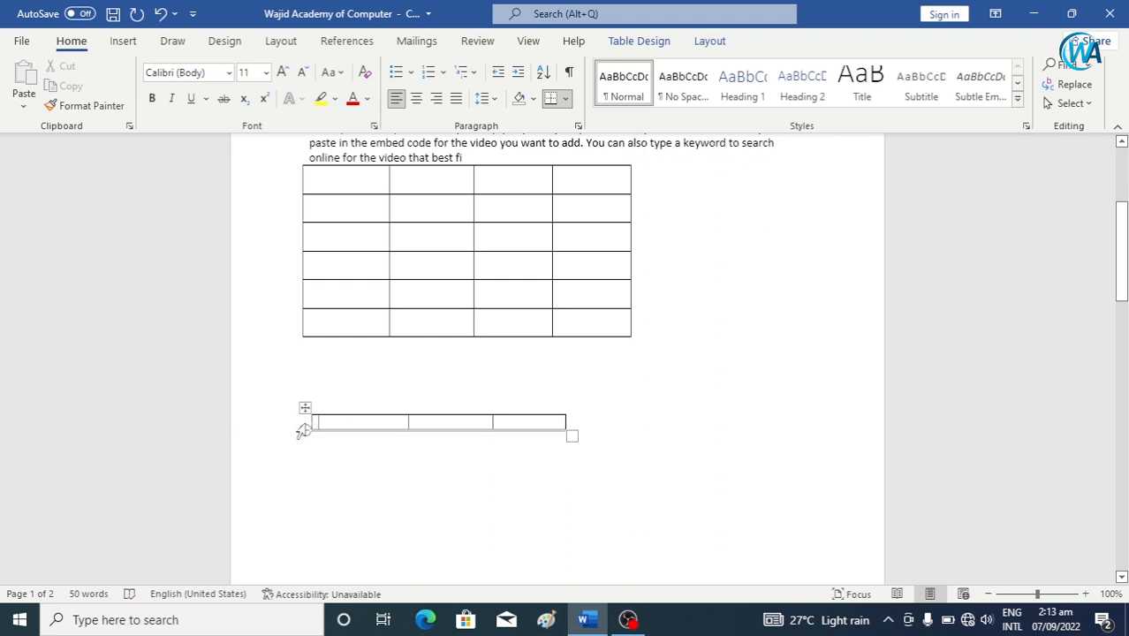
# - Below the second table, create another three-column row from the pattern "+===========+===========+===========+" and place the cursor in its middle cell
pyautogui.moveTo(470, 451); pyautogui.dragTo(355, 408)
pyautogui.click(282, 472)
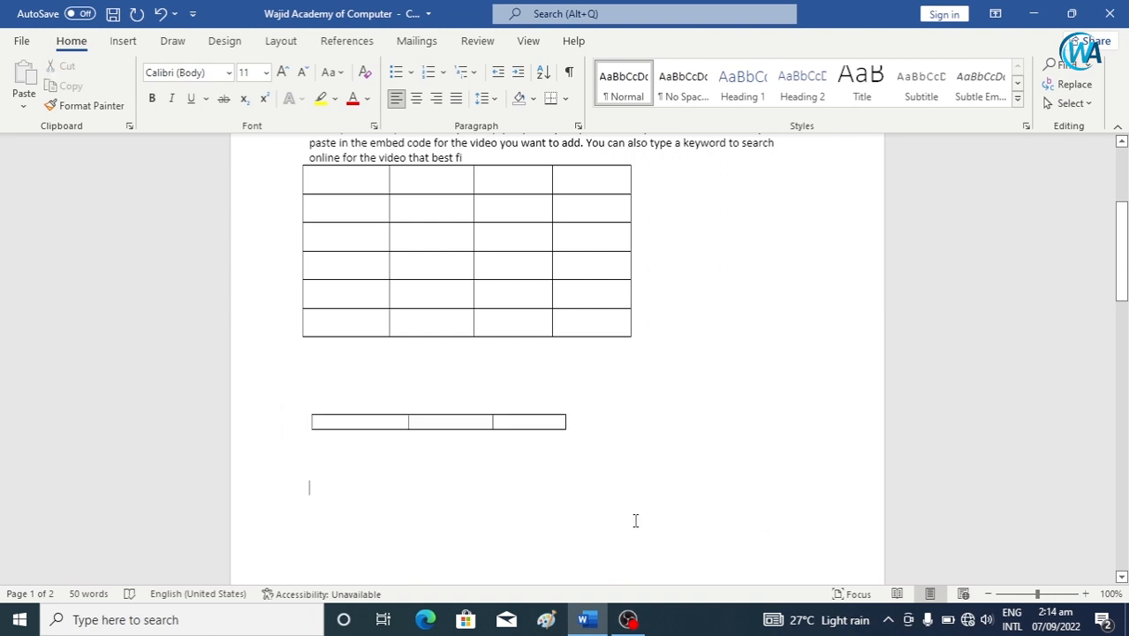
pyautogui.write('+')
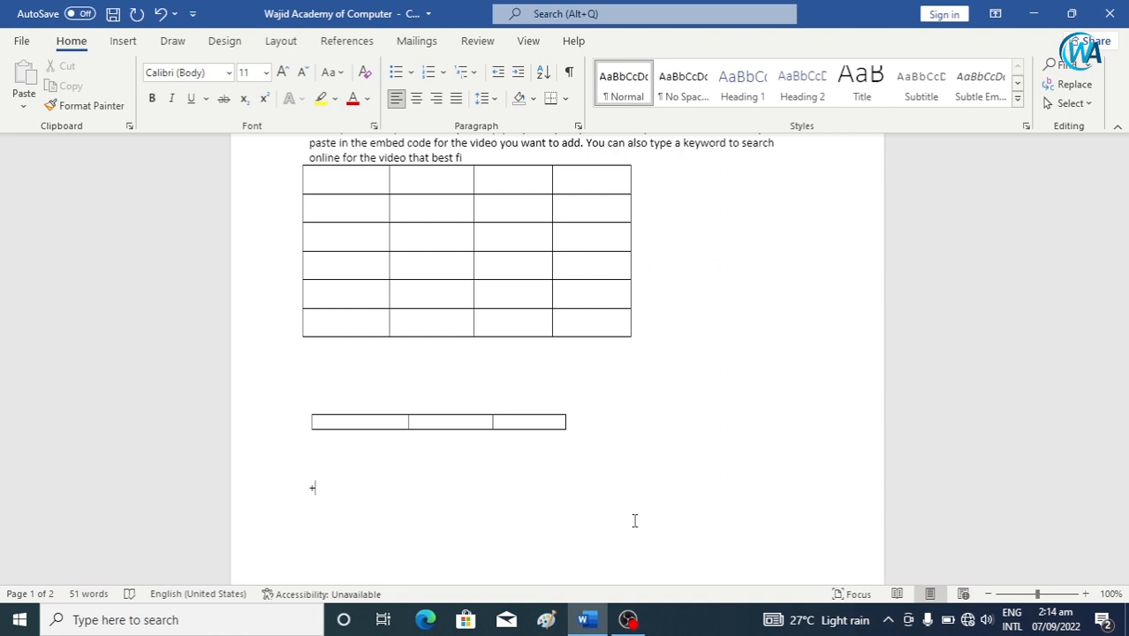
pyautogui.write('===========+===========+')
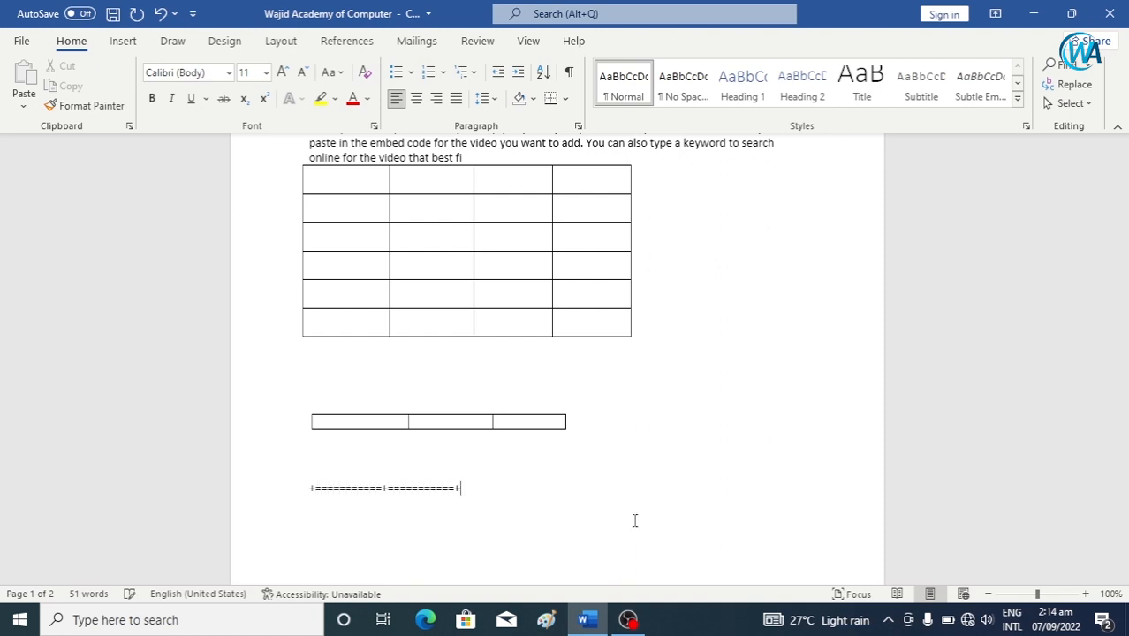
pyautogui.write('===========+')
pyautogui.press('Return')
pyautogui.click(438, 478)
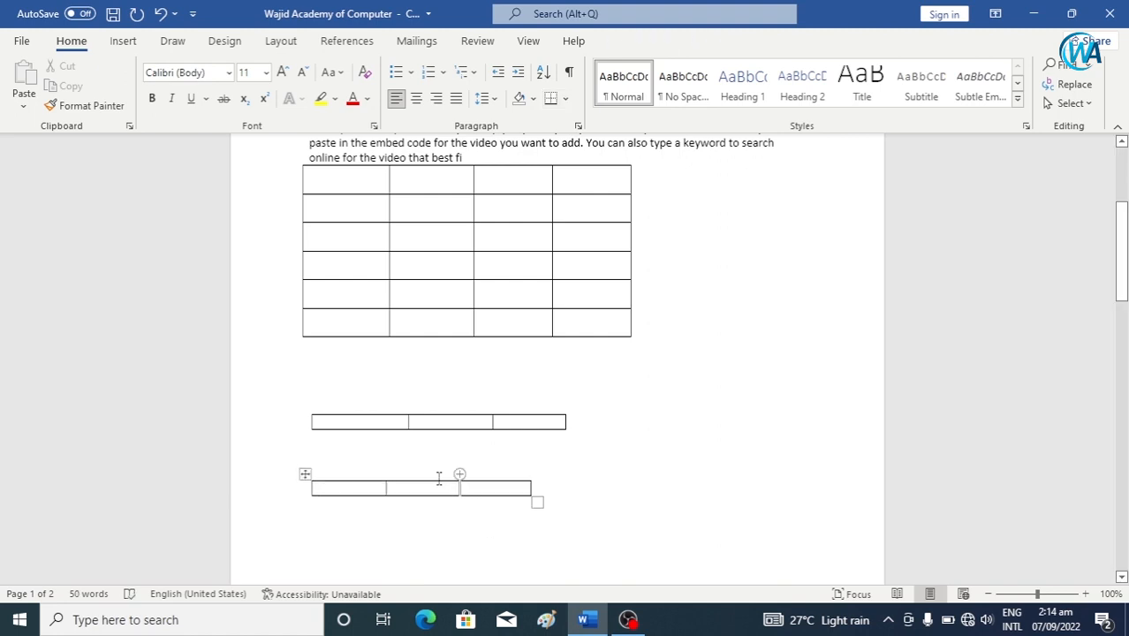
pyautogui.click(425, 487)
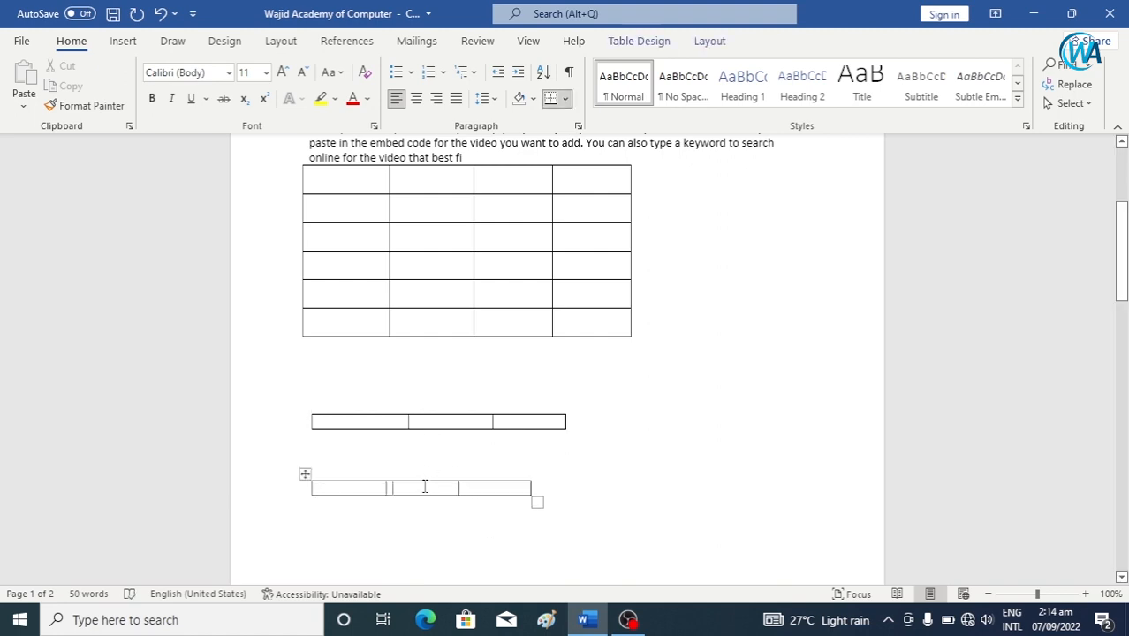